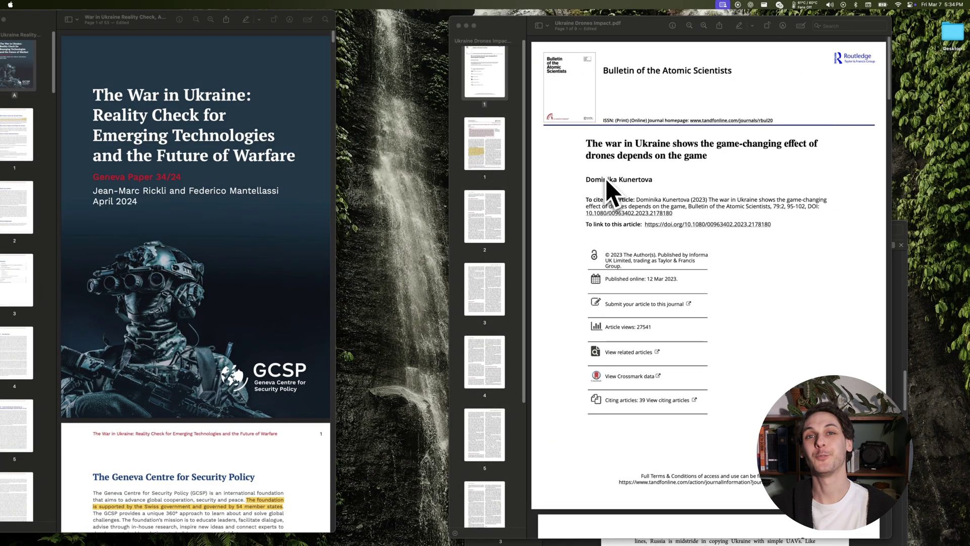
# Show all open drone-warfare PDF windows side by side in Mission Control
pyautogui.hotkey('ctrl', 'Up')
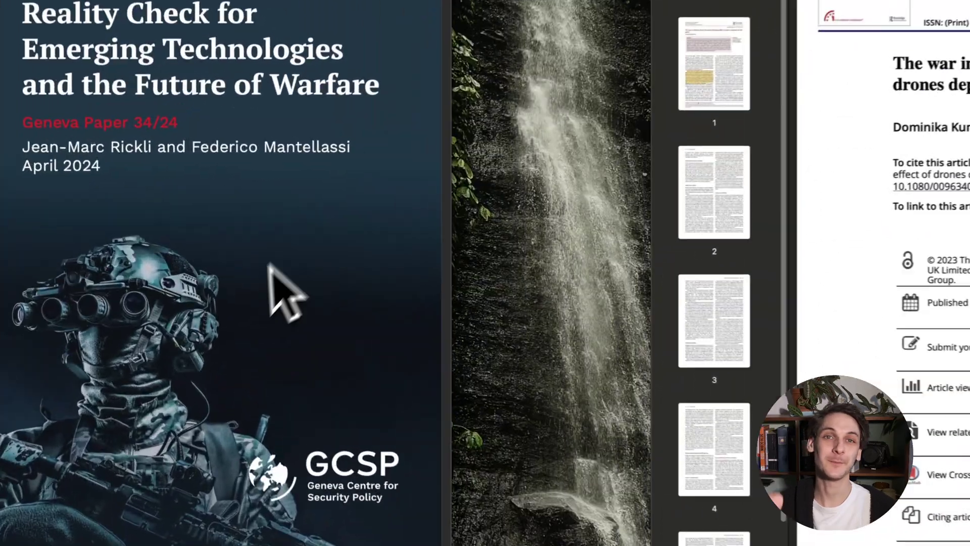
pyautogui.scroll(-5, 239, 319)
pyautogui.scroll(-5, 251, 325)
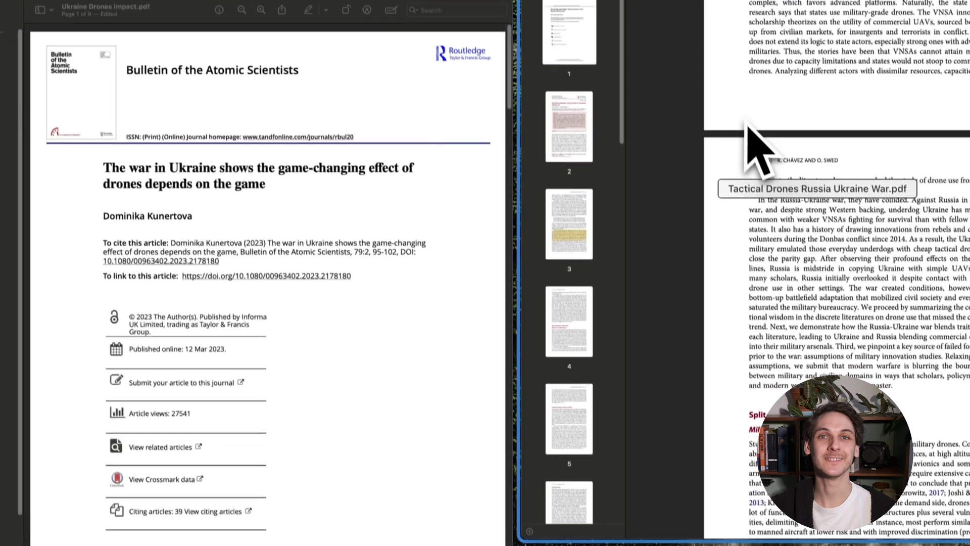
# Bring the Tactical Drones PDF forward and start a new blank Pages document
pyautogui.click(713, 231)
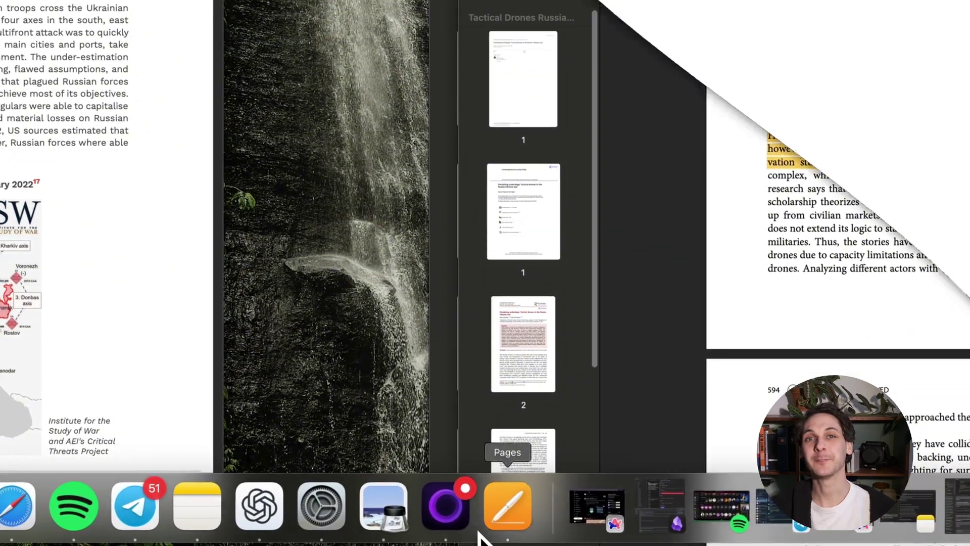
pyautogui.click(485, 531)
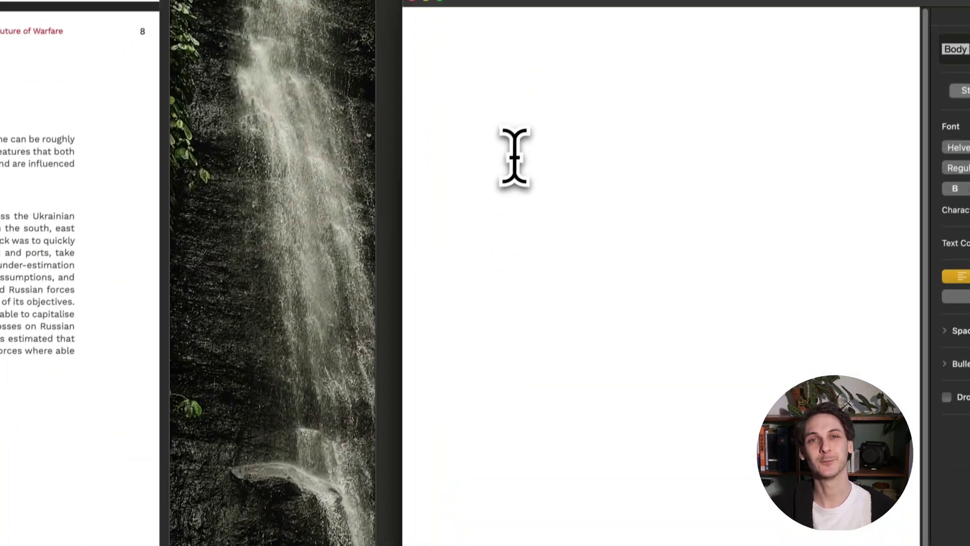
pyautogui.write("can't ")
pyautogui.write('b')
pyautogui.write('eli')
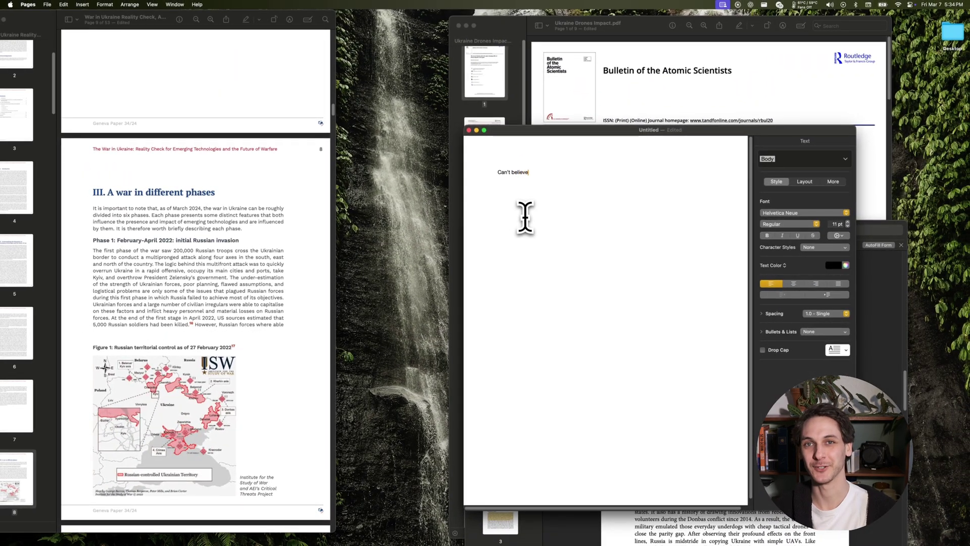
pyautogui.write(" I'm wasting my life on this++++++++")
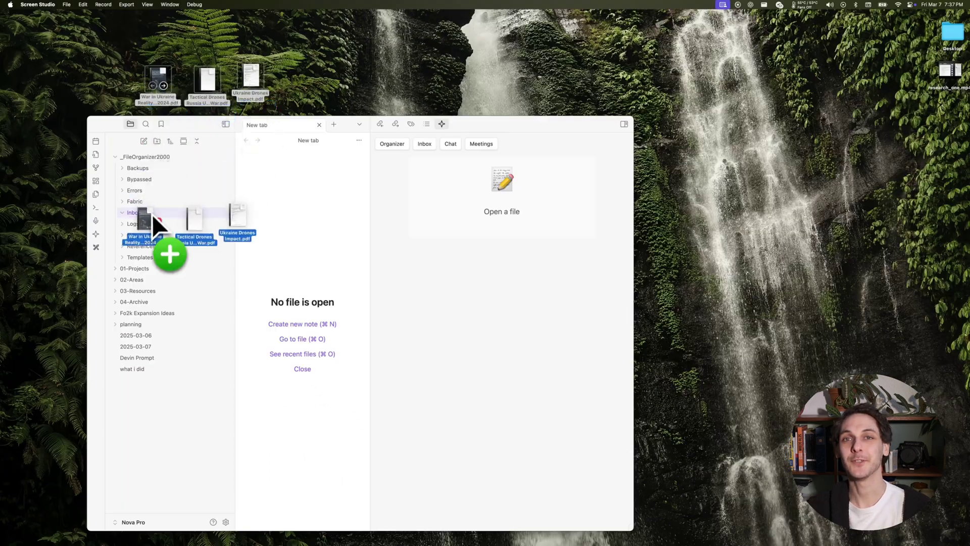
# Drop the three PDFs into the Inbox folder and open the Drones in Ukraine War note
pyautogui.moveTo(153, 216); pyautogui.dragTo(148, 214)
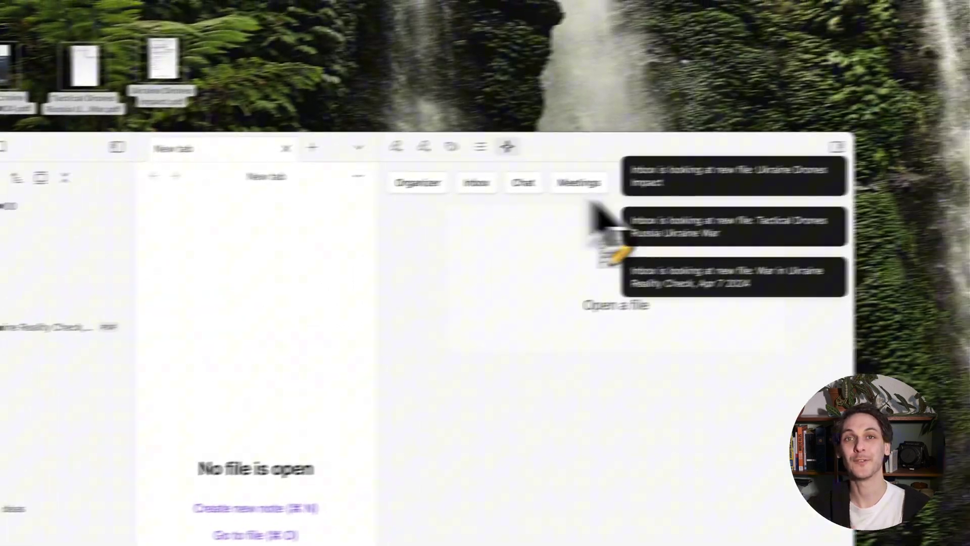
pyautogui.click(425, 144)
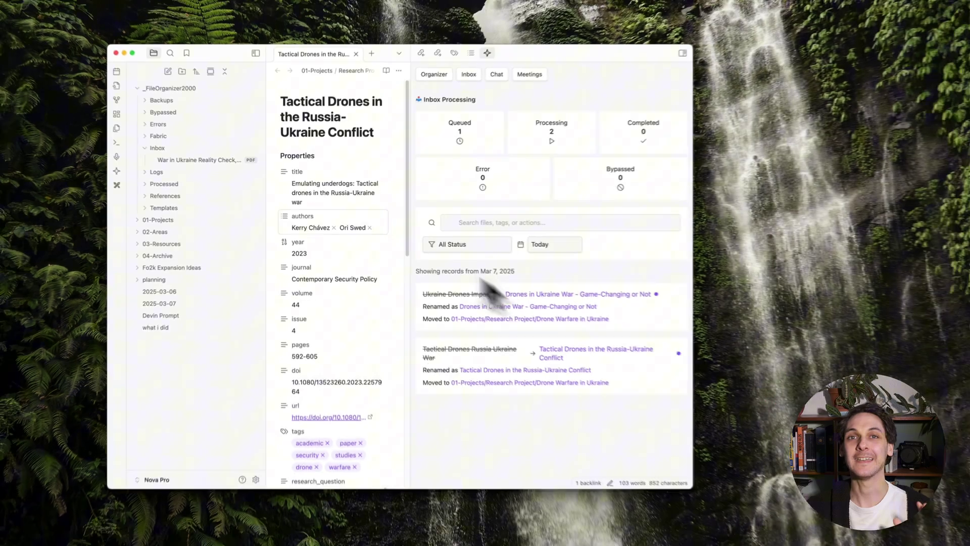
pyautogui.scroll(-5, 356, 228)
pyautogui.click(532, 294)
pyautogui.scroll(-10, 304, 163)
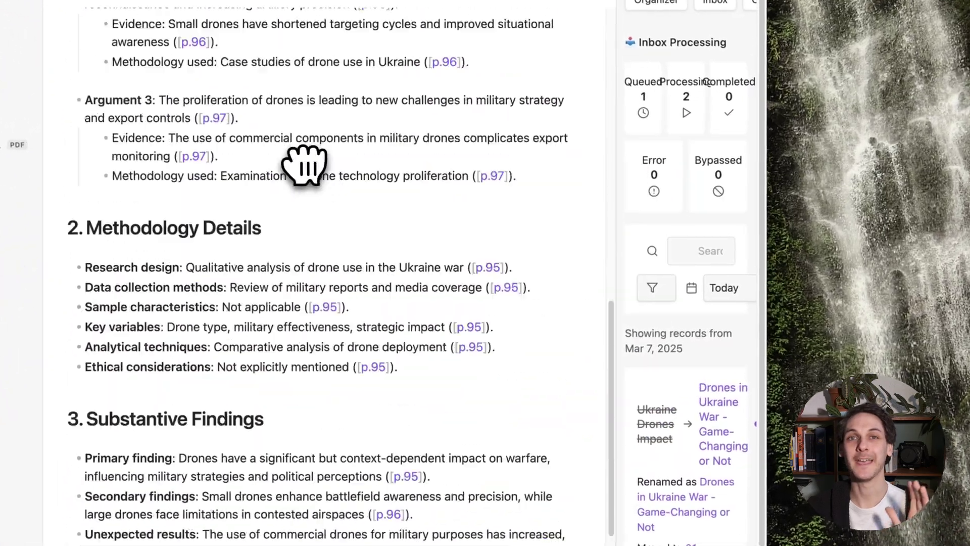
pyautogui.scroll(-10, 304, 163)
pyautogui.scroll(-3, 395, 171)
pyautogui.scroll(-3, 402, 175)
# Review the Tactical Drones and Game-Changing notes full screen, then widen the processing panel
pyautogui.click(637, 356)
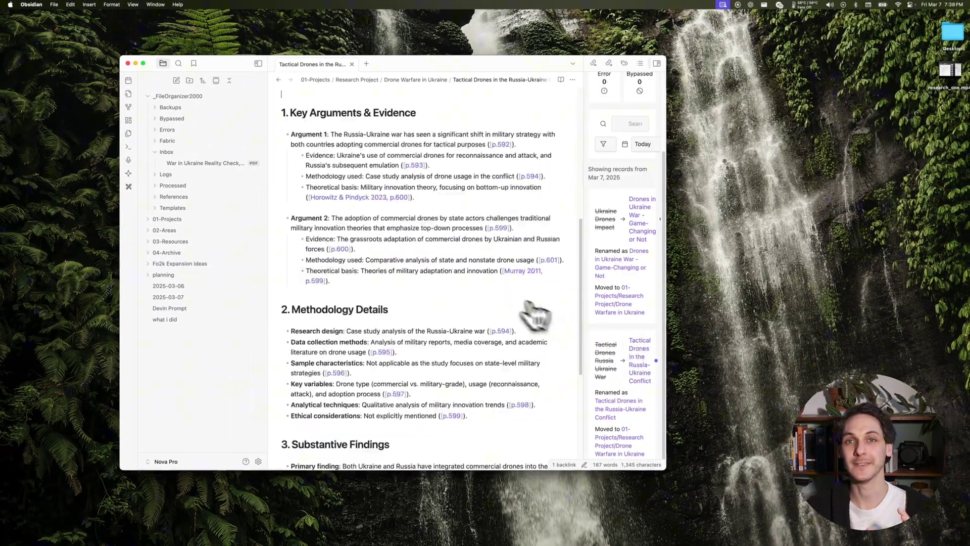
pyautogui.scroll(-5, 535, 315)
pyautogui.scroll(-2, 498, 242)
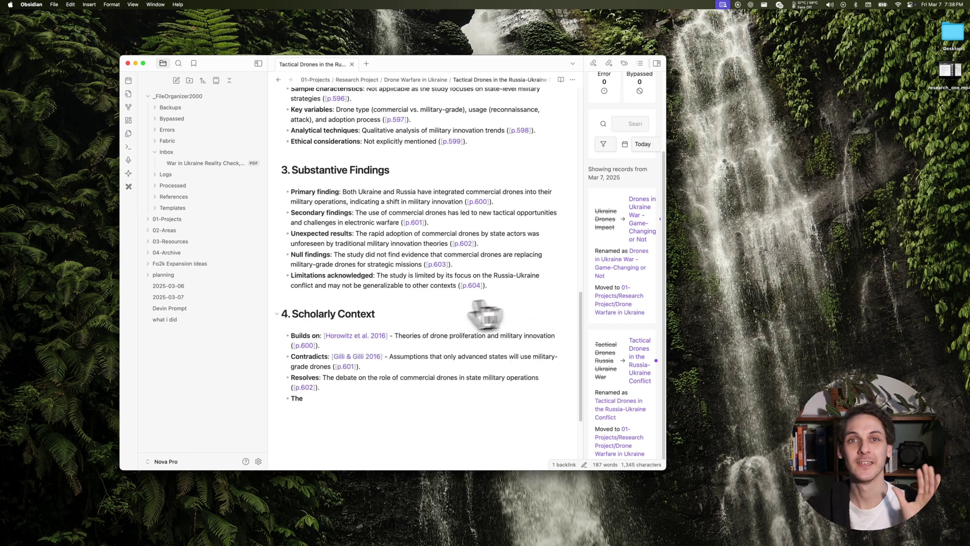
pyautogui.click(143, 63)
pyautogui.click(946, 262)
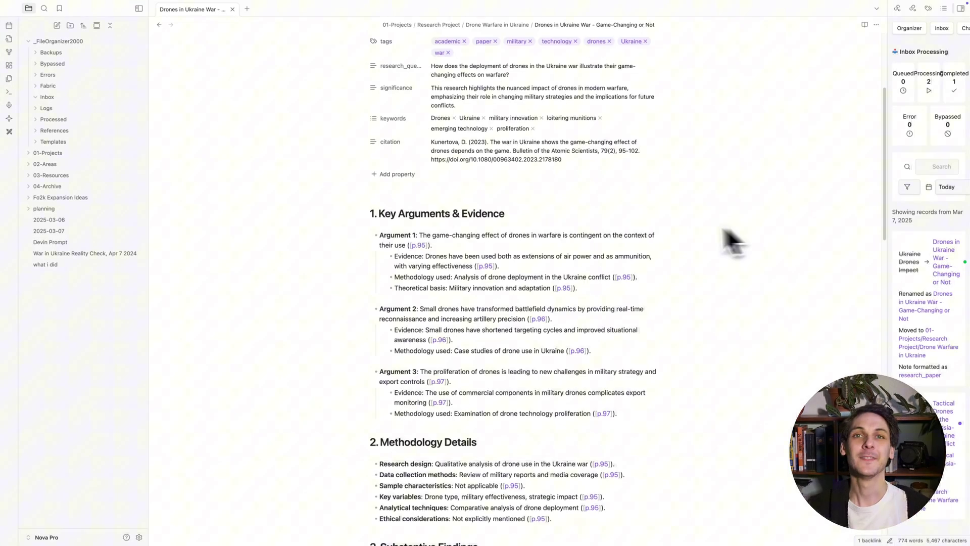
pyautogui.scroll(-5, 705, 235)
pyautogui.scroll(-5, 674, 227)
pyautogui.scroll(-5, 674, 227)
pyautogui.scroll(-10, 673, 228)
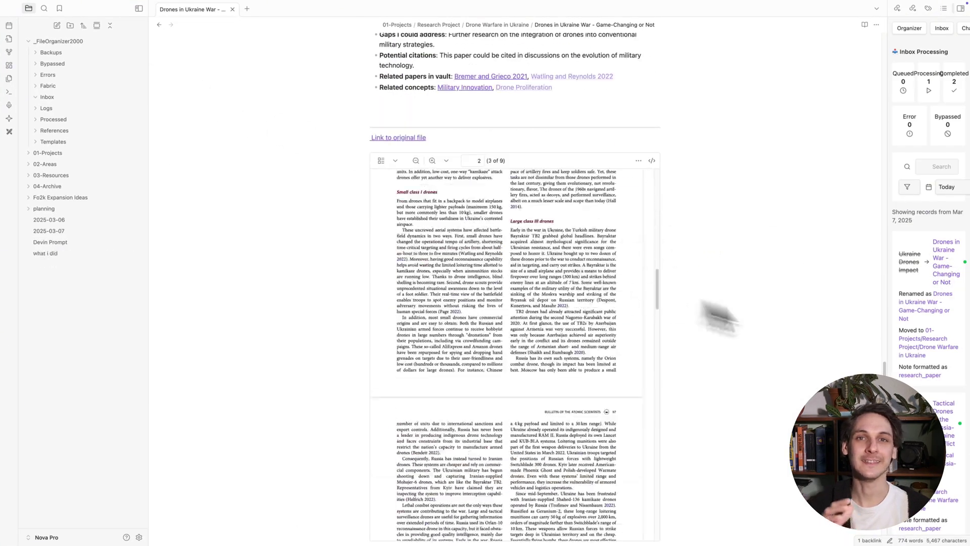
pyautogui.press('super+alt+Left')
pyautogui.scroll(-10, 650, 314)
pyautogui.scroll(-15, 576, 283)
pyautogui.scroll(20, 540, 261)
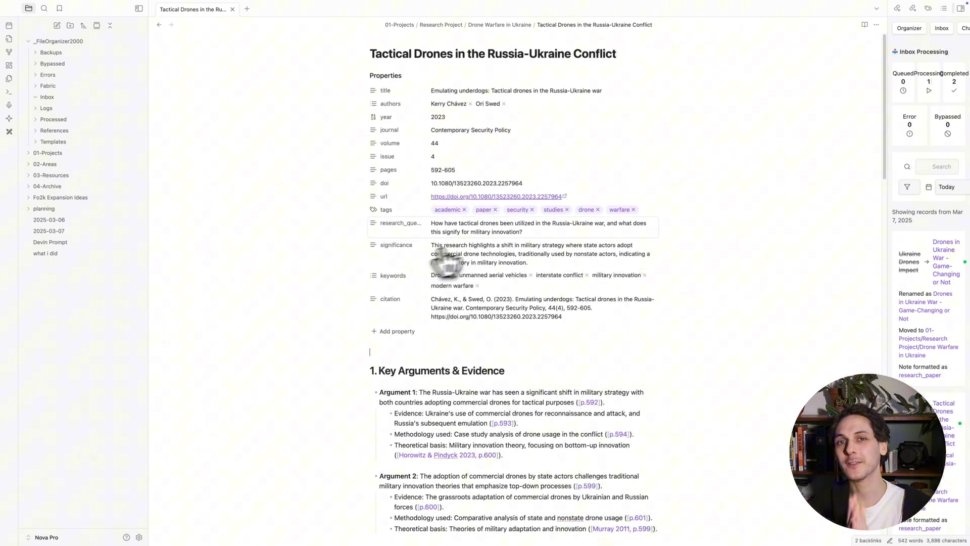
pyautogui.scroll(-3, 485, 258)
pyautogui.scroll(-1, 477, 303)
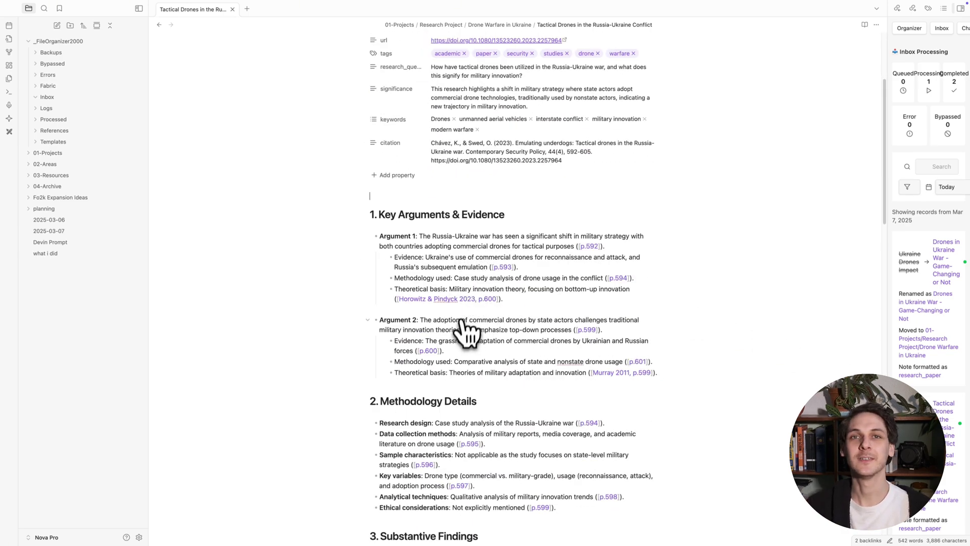
pyautogui.scroll(-2, 464, 331)
pyautogui.scroll(-3, 461, 370)
pyautogui.scroll(-2, 459, 379)
pyautogui.scroll(-4, 442, 358)
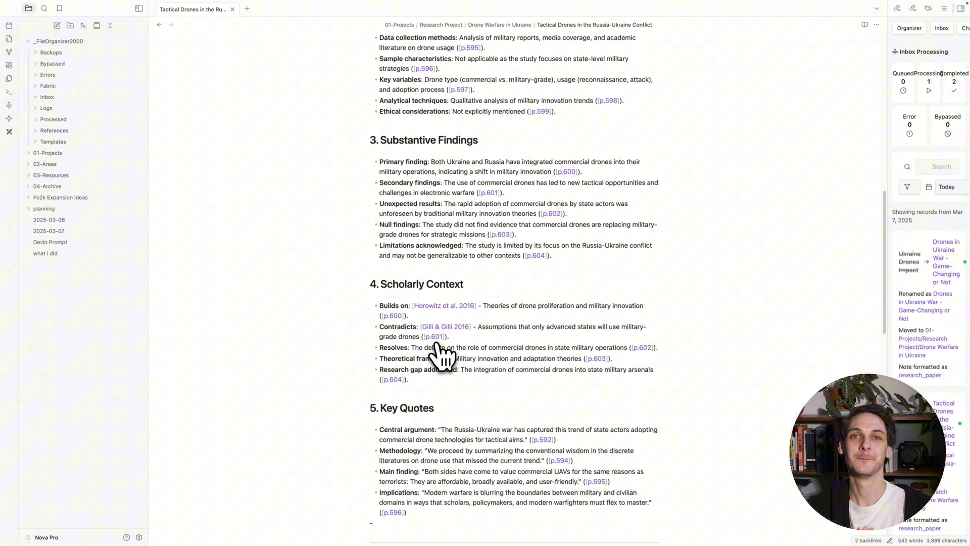
pyautogui.scroll(-4, 442, 354)
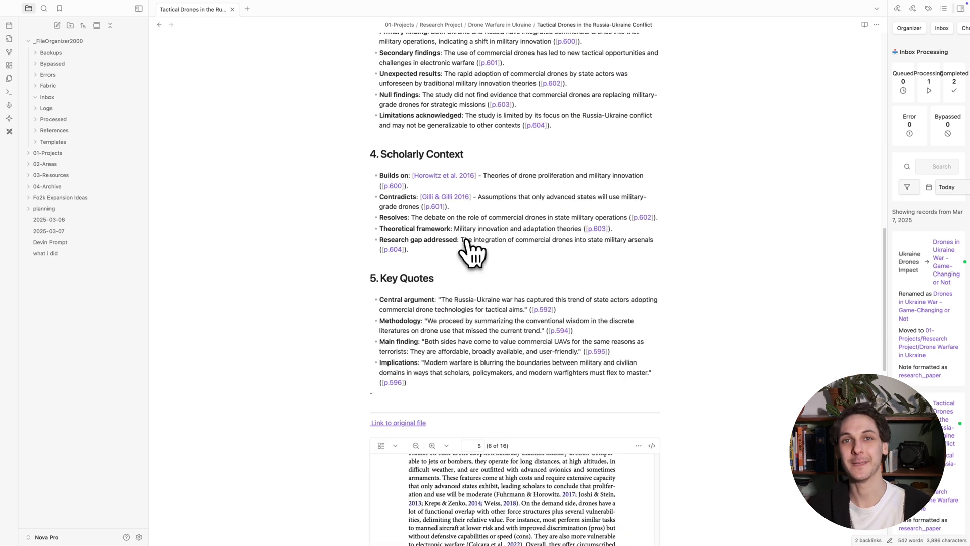
pyautogui.moveTo(900, 256); pyautogui.dragTo(628, 222)
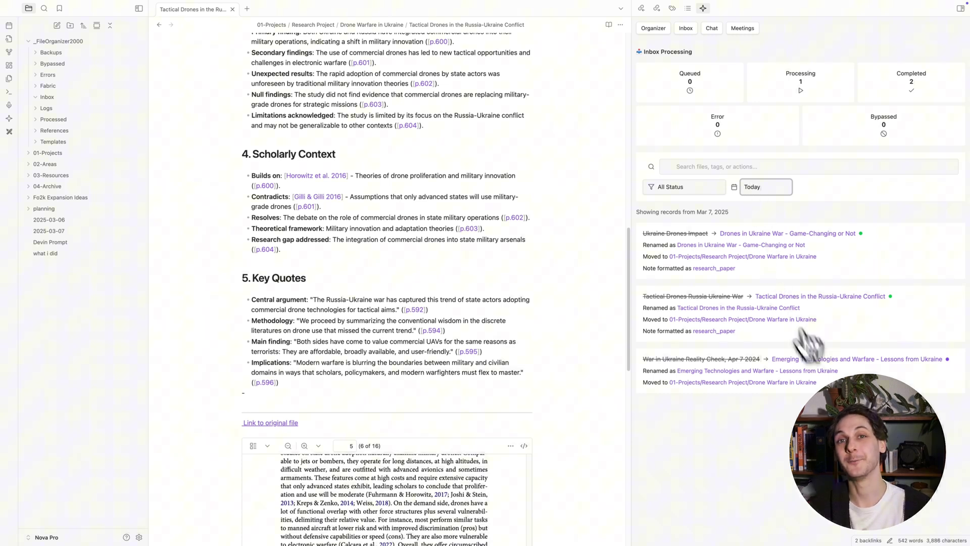
# Open the Emerging Technologies and Warfare - Lessons from Ukraine note from the Inbox list
pyautogui.click(827, 360)
pyautogui.scroll(-3, 357, 304)
pyautogui.scroll(-3, 363, 345)
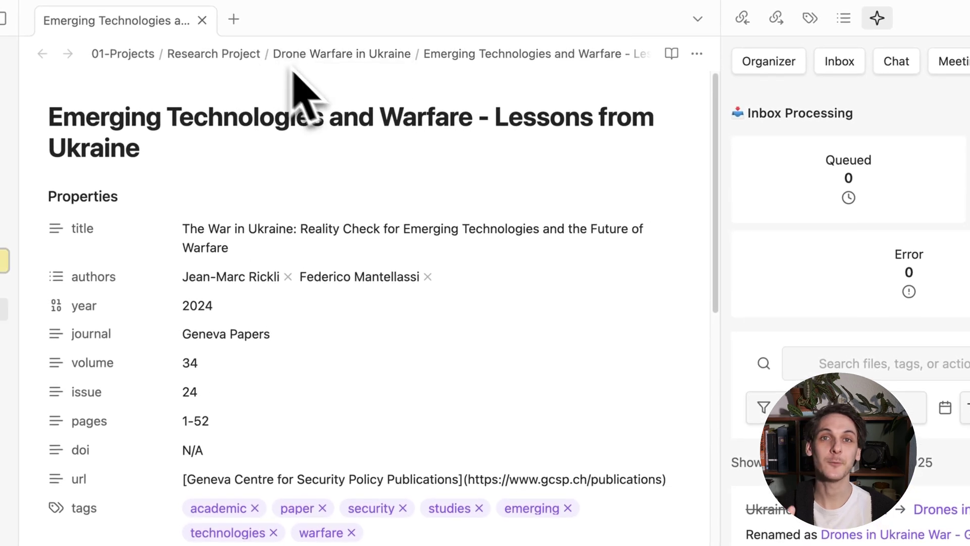
# Paste the three comparison questions into the AI chat, with a blank line before the final request
pyautogui.click(576, 62)
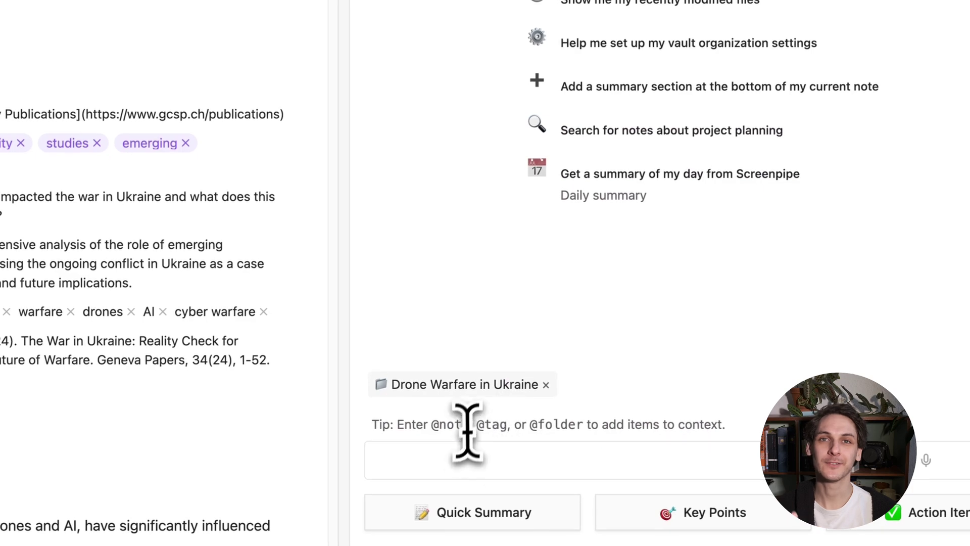
pyautogui.click(457, 459)
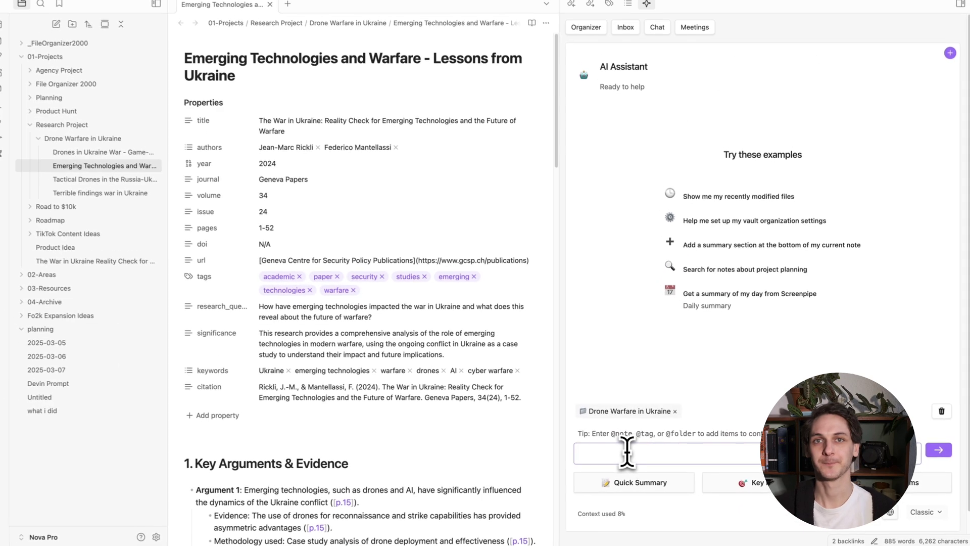
pyautogui.write("1. What are the key findings from each paper, and where do they align or diverge? 2. Which paper presents the most convincing arguments and why? 3. How do these papers build upon or challenge each other's work? - give a very very detailed answer for each question so I can be well equipped to start my research project")
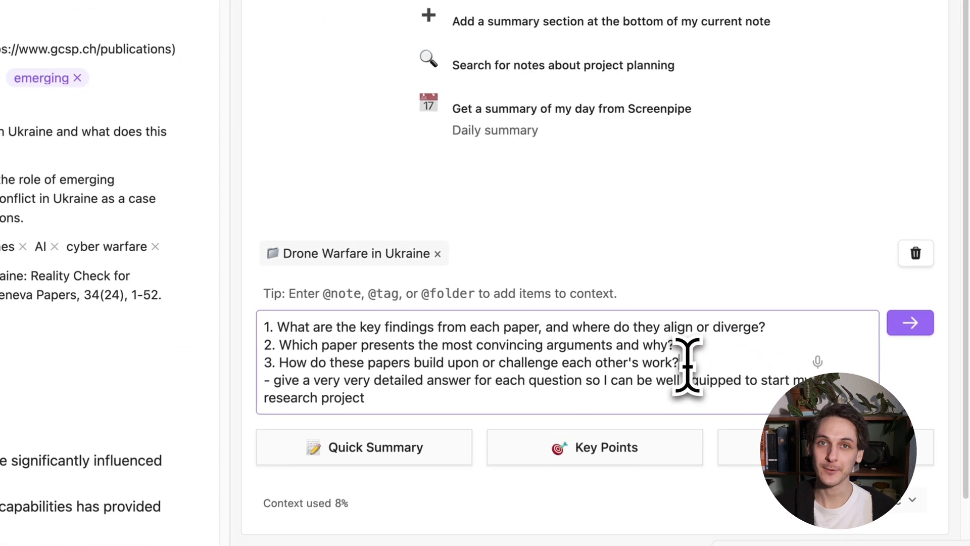
pyautogui.click(686, 363)
pyautogui.press('Return')
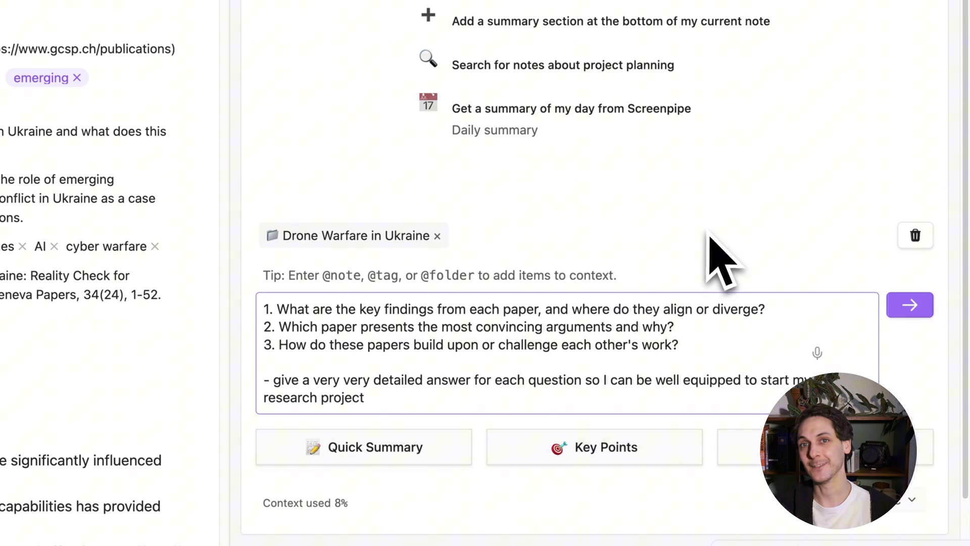
pyautogui.click(720, 258)
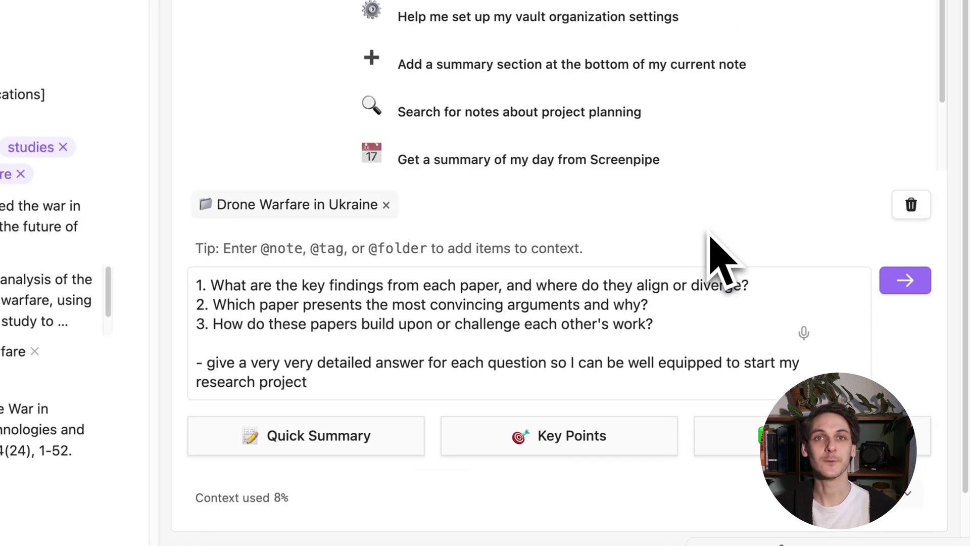
# Send the comparison questions and read the assistant's alignment and divergence analysis
pyautogui.click(910, 296)
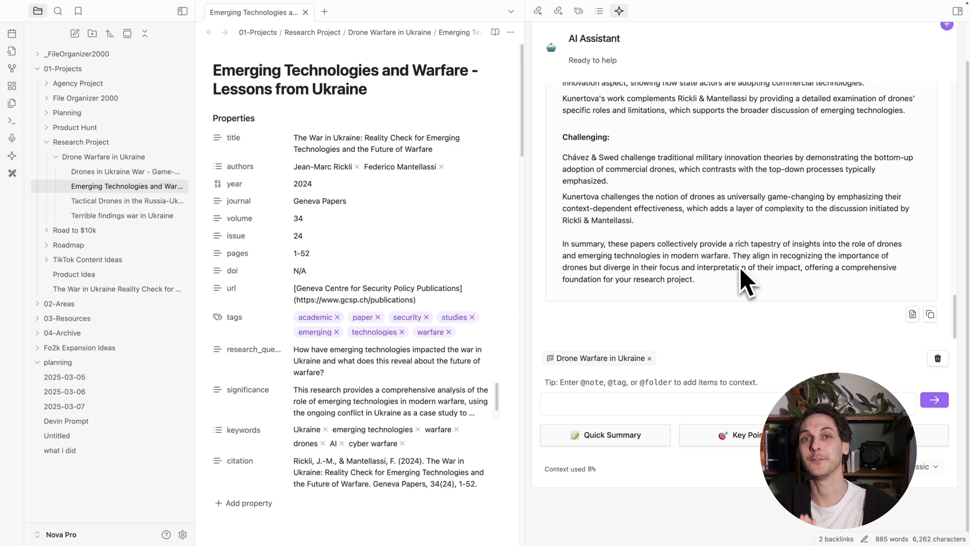
pyautogui.scroll(5, 740, 268)
pyautogui.scroll(3, 740, 268)
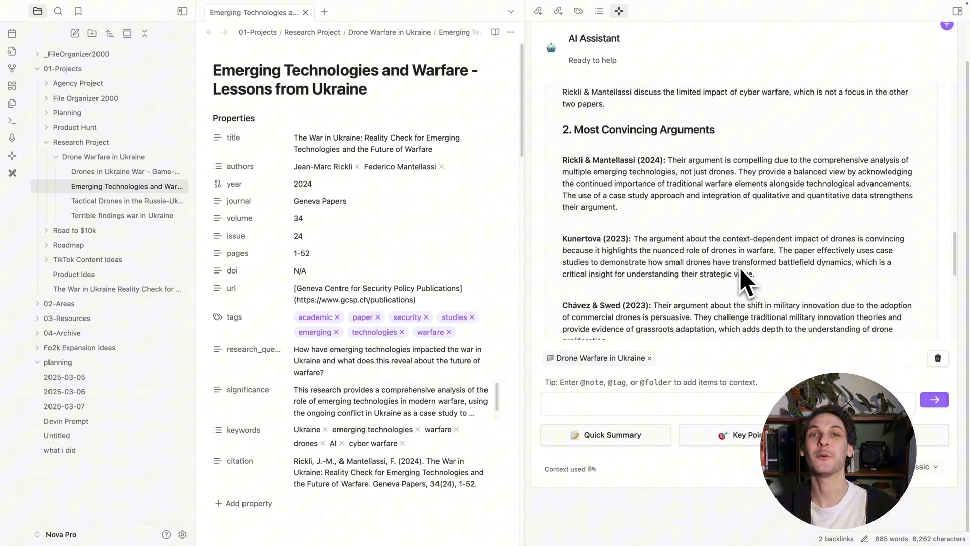
pyautogui.scroll(3, 739, 267)
pyautogui.scroll(2, 741, 269)
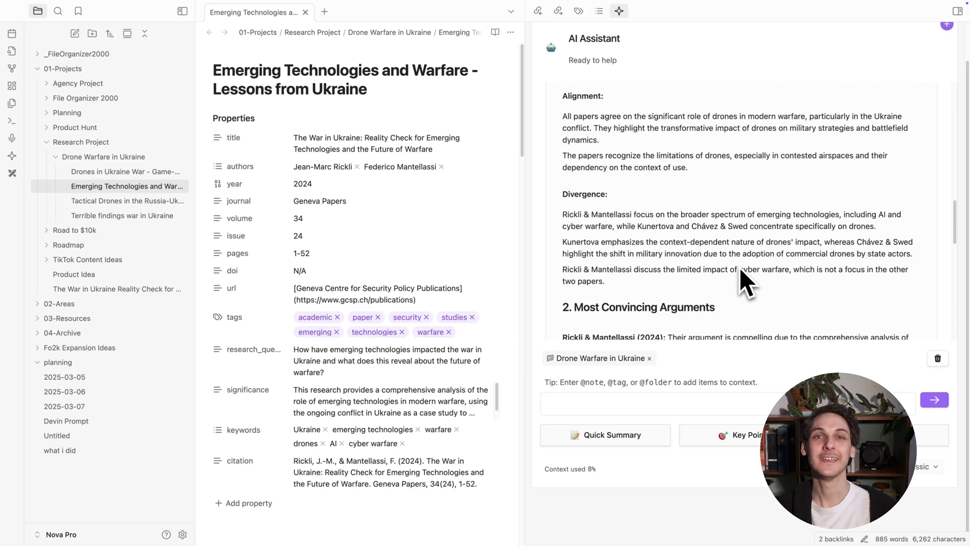
pyautogui.scroll(2, 740, 271)
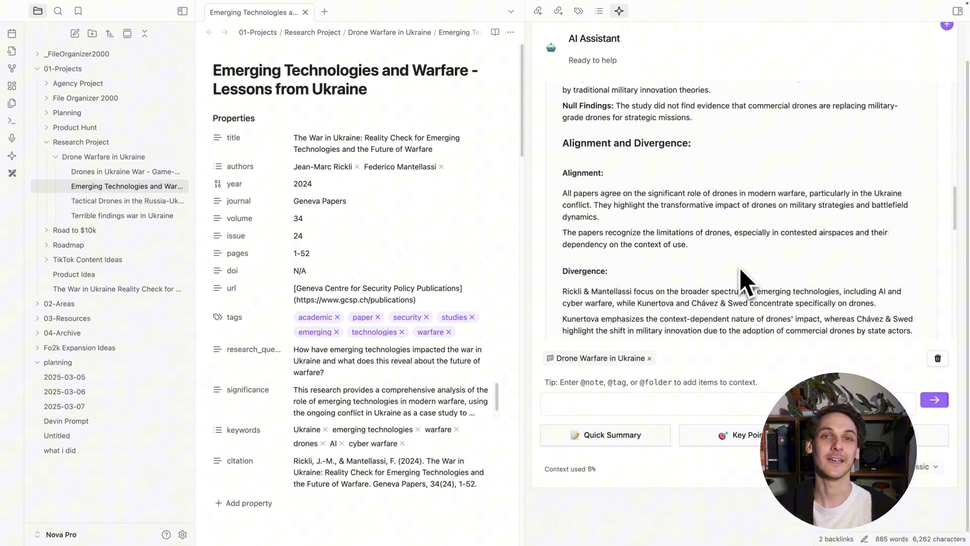
pyautogui.scroll(3, 739, 267)
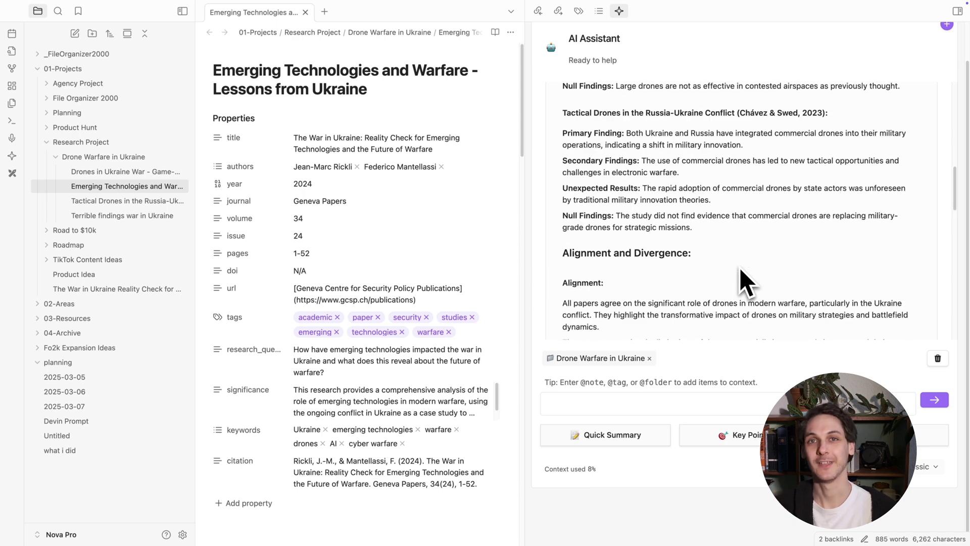
pyautogui.scroll(-1, 740, 268)
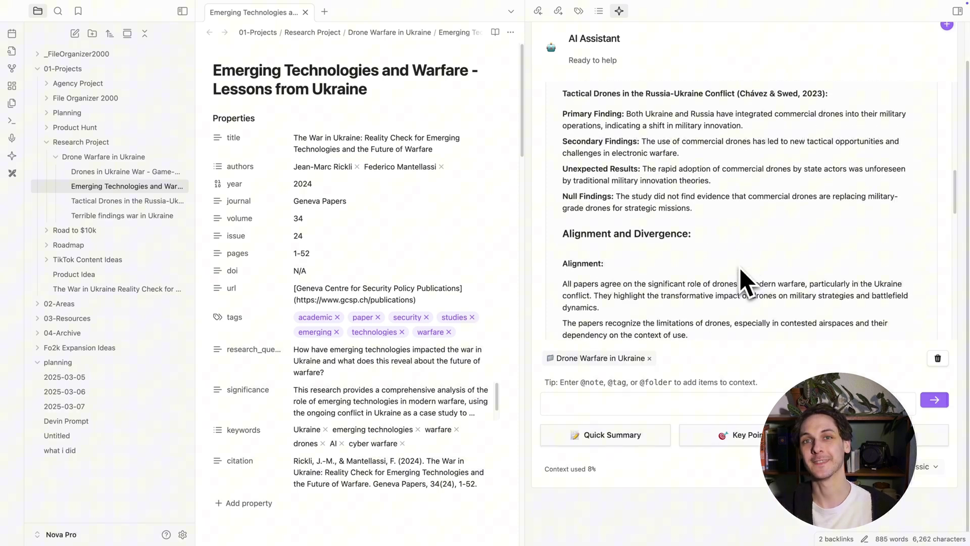
pyautogui.scroll(-1, 741, 268)
pyautogui.scroll(-1, 739, 268)
pyautogui.scroll(-3, 740, 268)
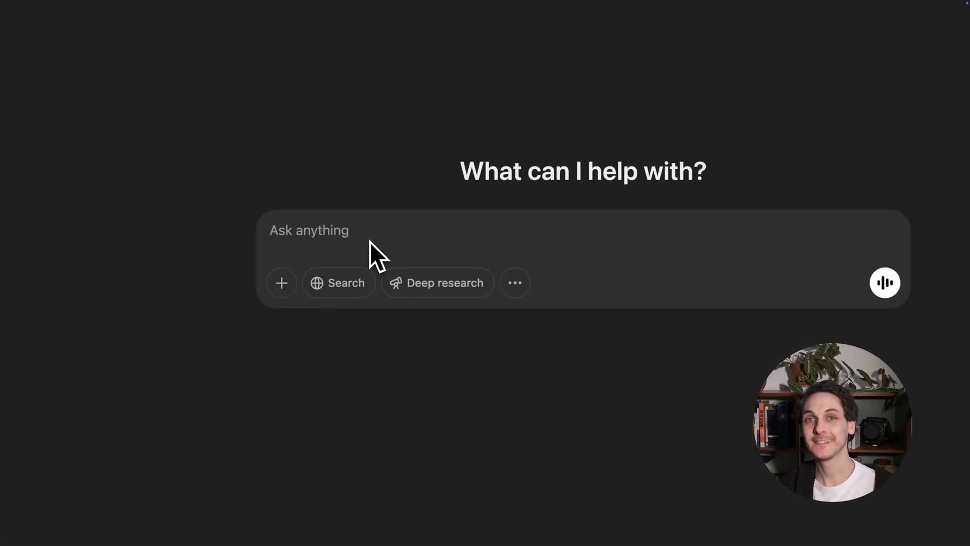
pyautogui.write('generate a lite')
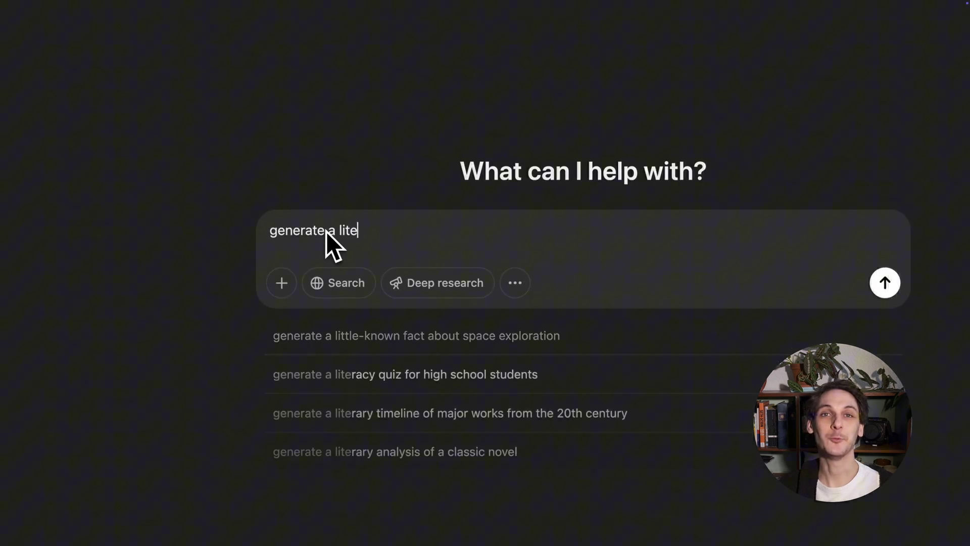
pyautogui.write('rature review on the use o')
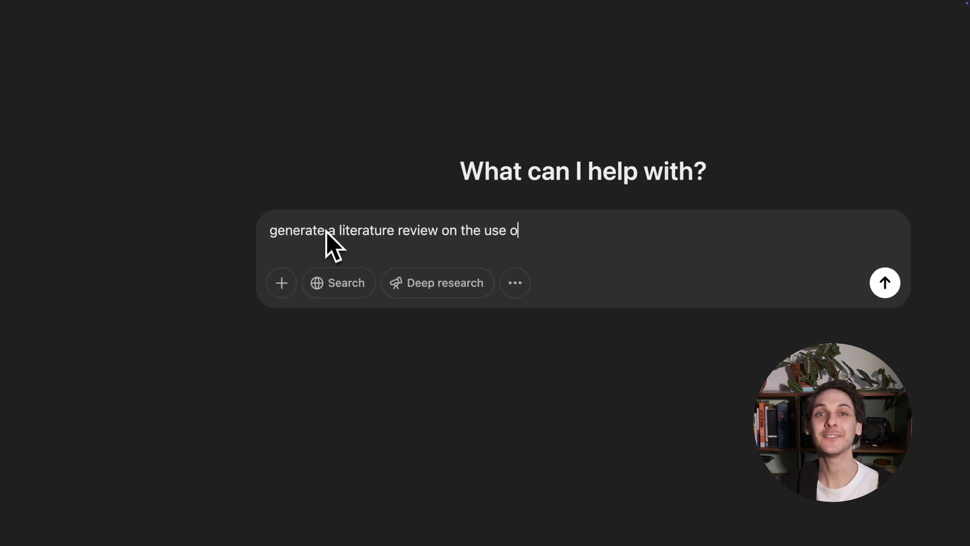
pyautogui.write('f drones in the ukraine-russia war')
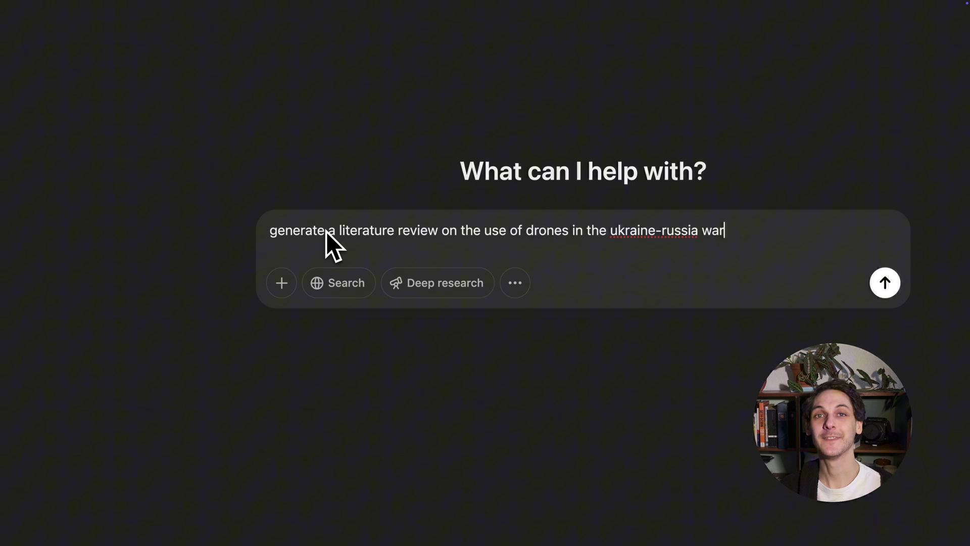
# Request a deep-research drone review: since 2022, military strategy, any source, English
pyautogui.click(445, 283)
pyautogui.click(884, 283)
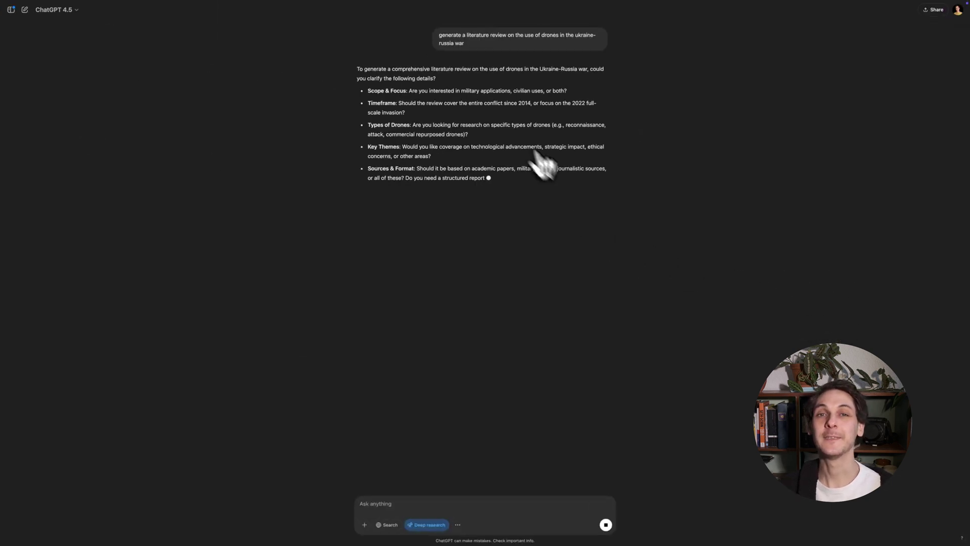
pyautogui.write('since 2022')
pyautogui.hotkey('shift', 'Return')
pyautogui.write('any drones military strategy any source english')
pyautogui.press('Return')
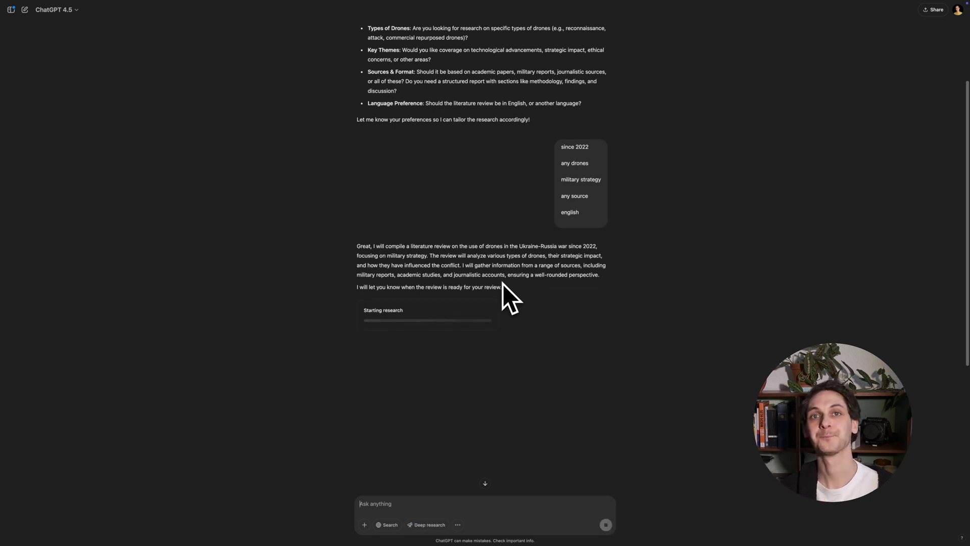
pyautogui.scroll(-3, 624, 272)
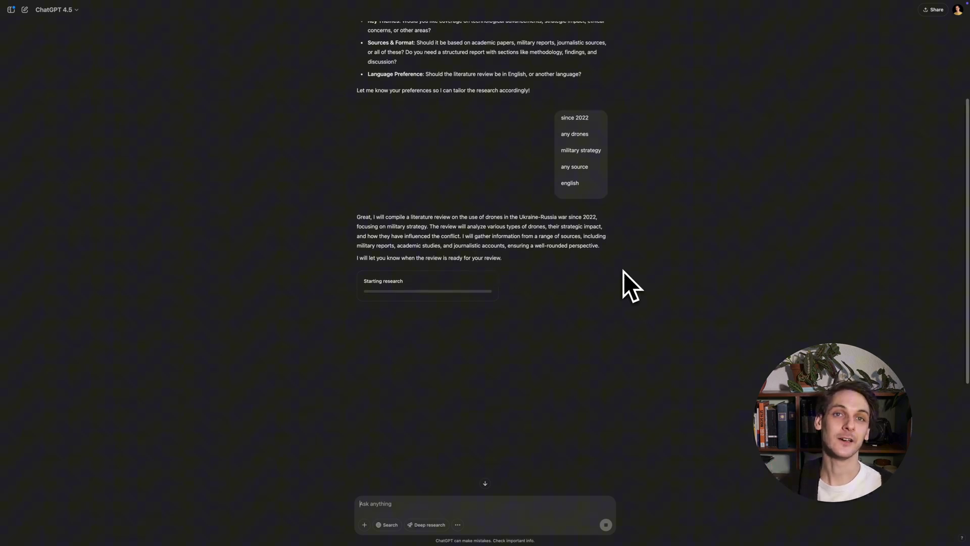
pyautogui.scroll(6, 504, 168)
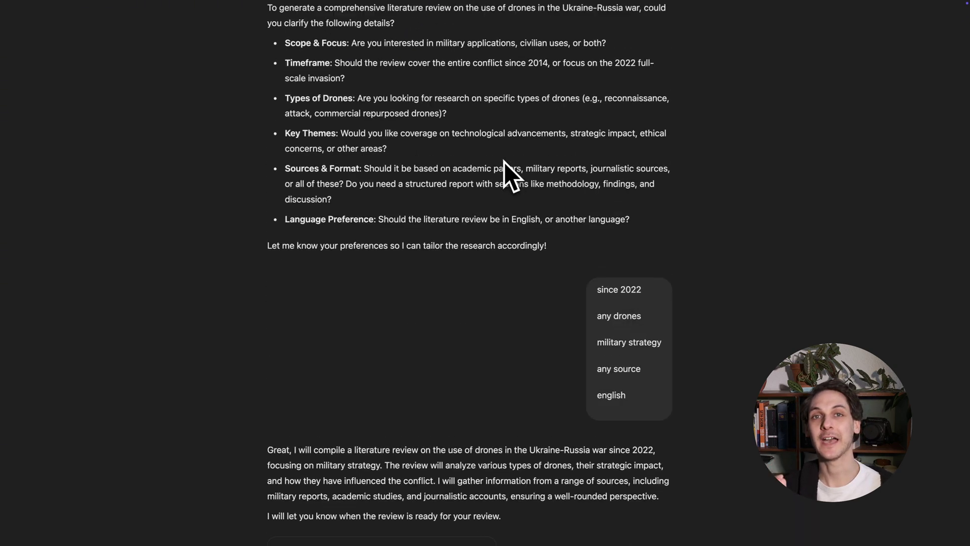
pyautogui.scroll(-6, 505, 167)
# View the review's research activity and preview the cited PDF on drones' game-changing effect
pyautogui.click(371, 338)
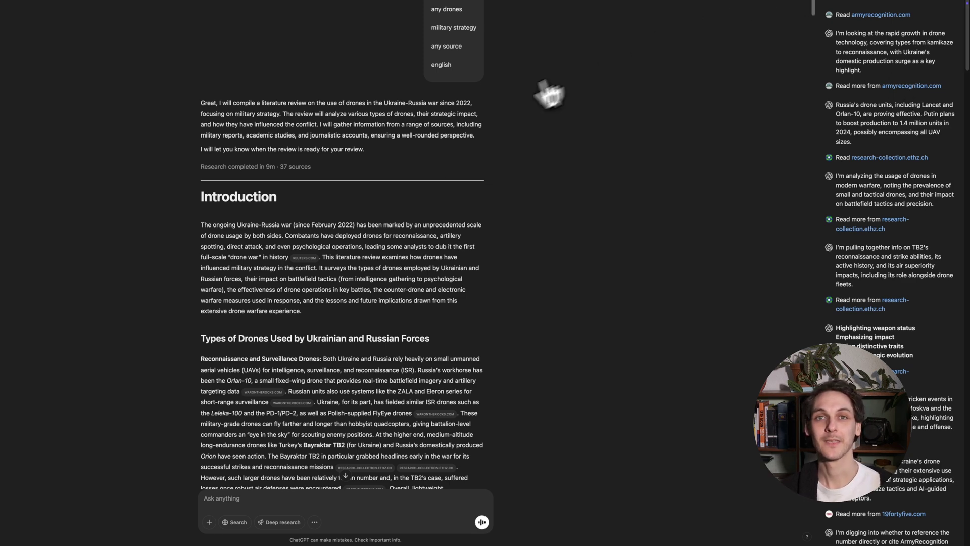
pyautogui.scroll(-2, 313, 271)
pyautogui.scroll(-3, 362, 239)
pyautogui.scroll(-3, 367, 235)
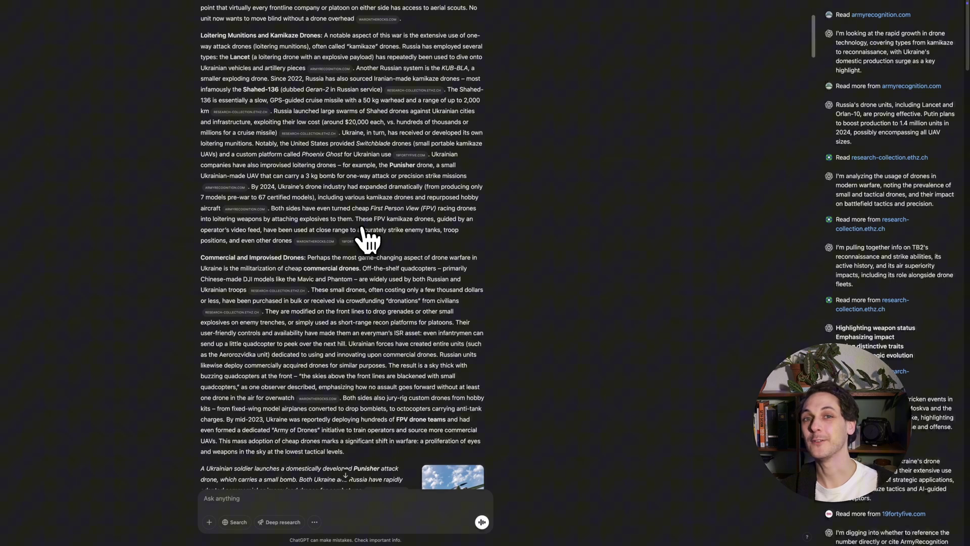
pyautogui.scroll(-3, 367, 235)
pyautogui.scroll(-5, 372, 228)
pyautogui.scroll(-3, 388, 220)
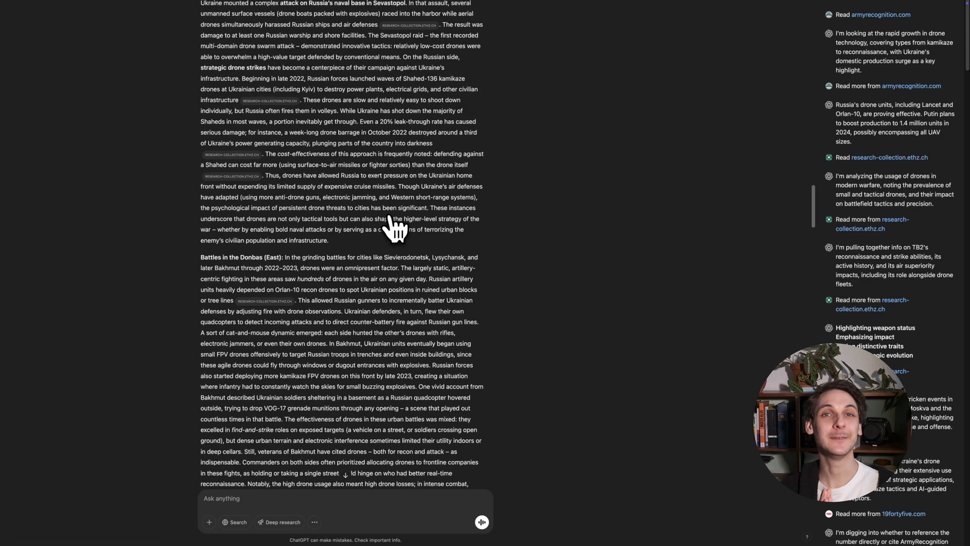
pyautogui.scroll(-3, 395, 226)
pyautogui.scroll(-3, 395, 226)
pyautogui.scroll(1, 394, 226)
pyautogui.scroll(-3, 395, 225)
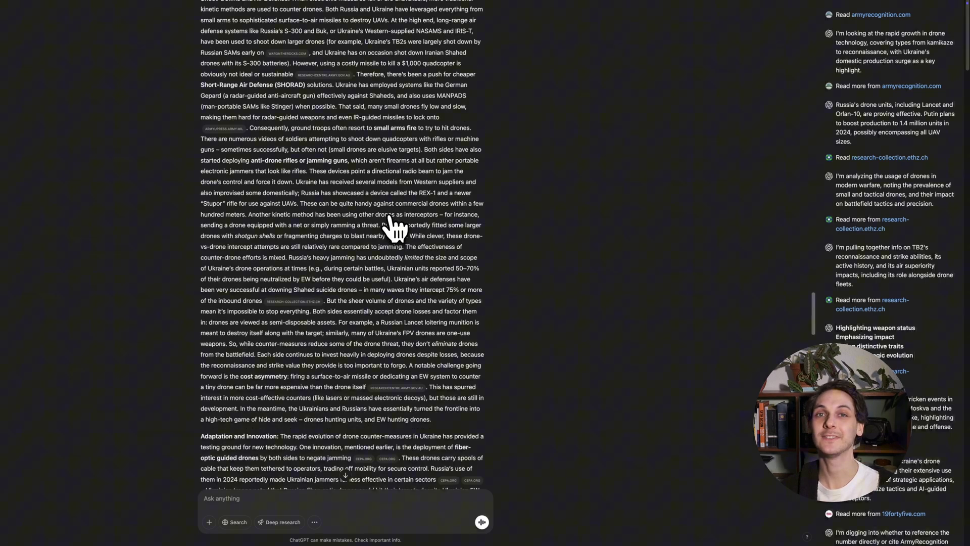
pyautogui.scroll(-3, 427, 220)
pyautogui.scroll(3, 396, 206)
pyautogui.click(409, 171)
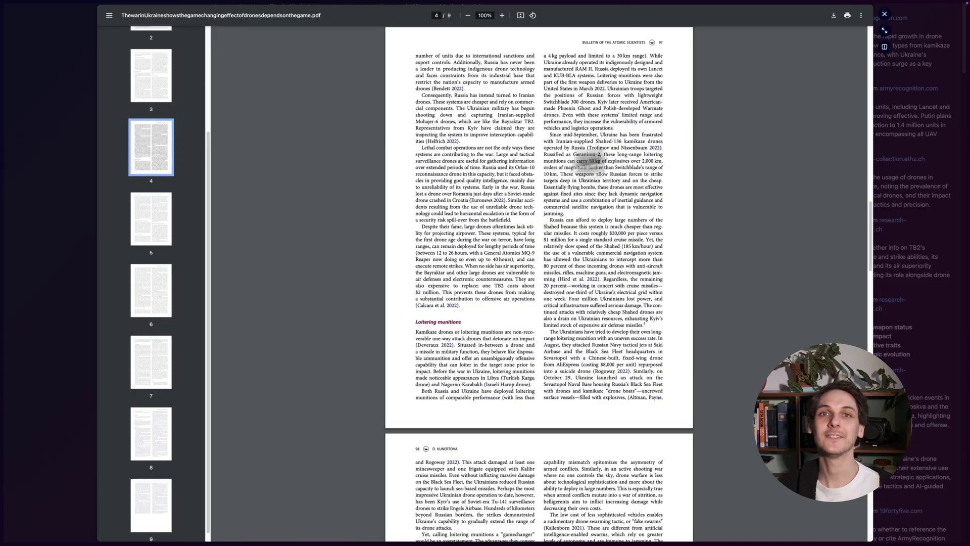
# Close the PDF, then preview and close the Australian Army Research Centre source
pyautogui.press('Escape')
pyautogui.click(407, 295)
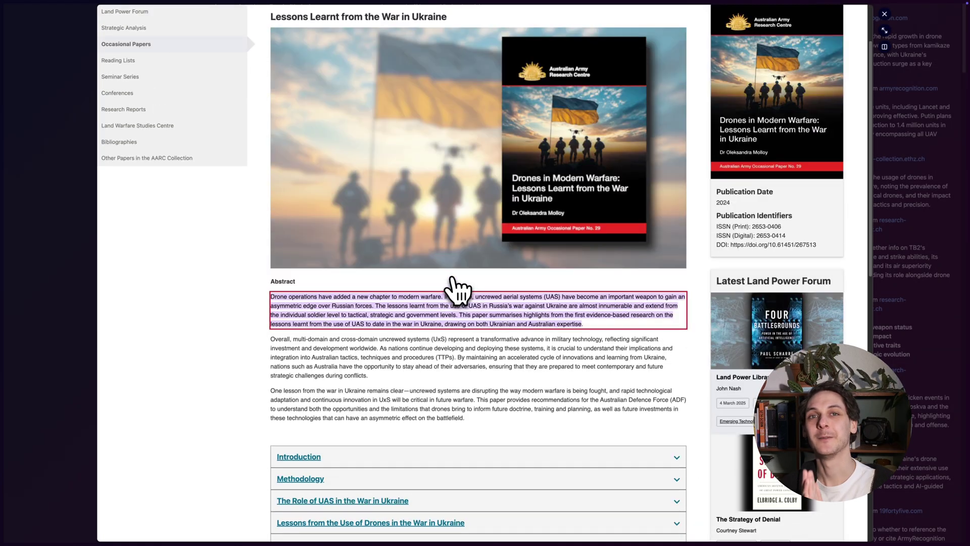
pyautogui.click(877, 29)
pyautogui.scroll(-5, 459, 187)
pyautogui.scroll(-3, 408, 206)
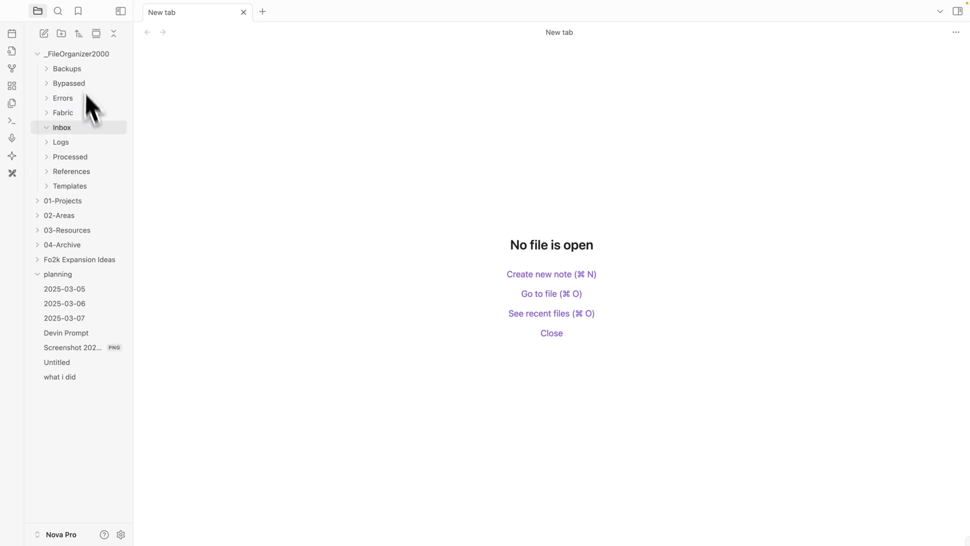
# Expand _FileOrganizer2000 > Templates and open the research_paper template
pyautogui.click(77, 186)
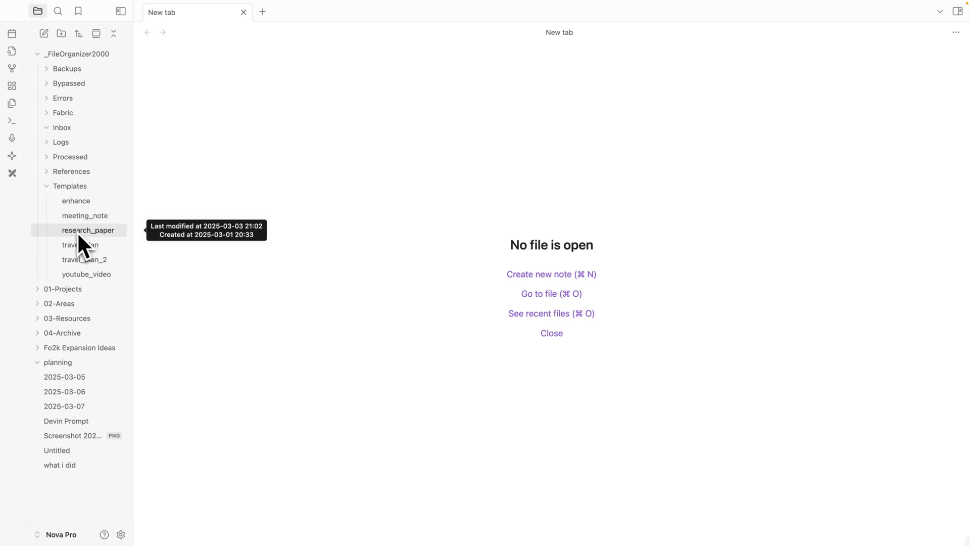
pyautogui.click(79, 232)
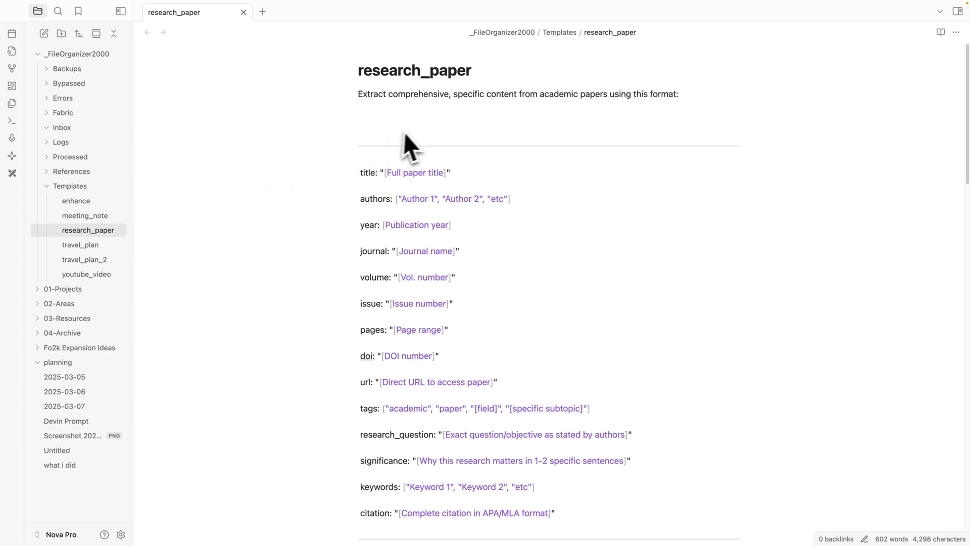
pyautogui.scroll(-1, 416, 133)
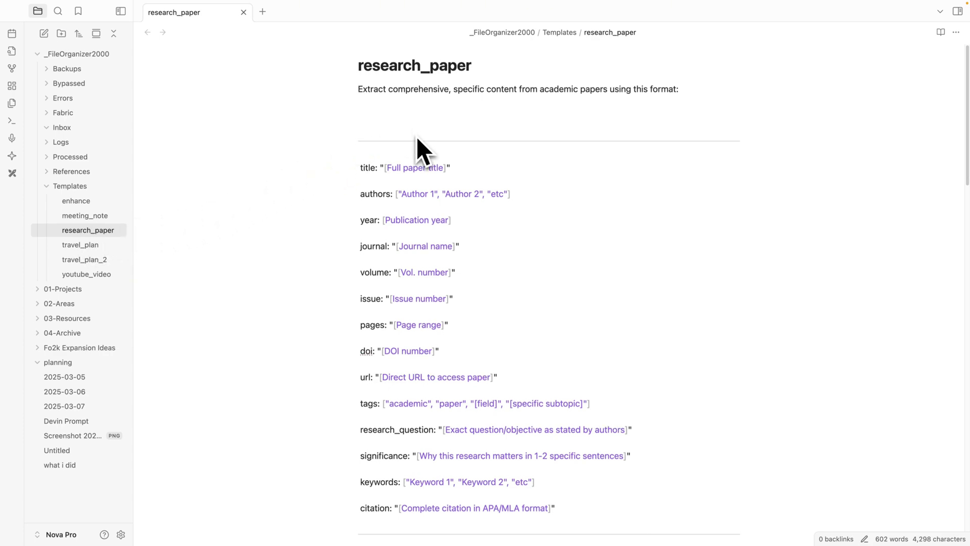
pyautogui.scroll(-5, 416, 135)
pyautogui.scroll(-5, 417, 144)
pyautogui.scroll(-4, 417, 143)
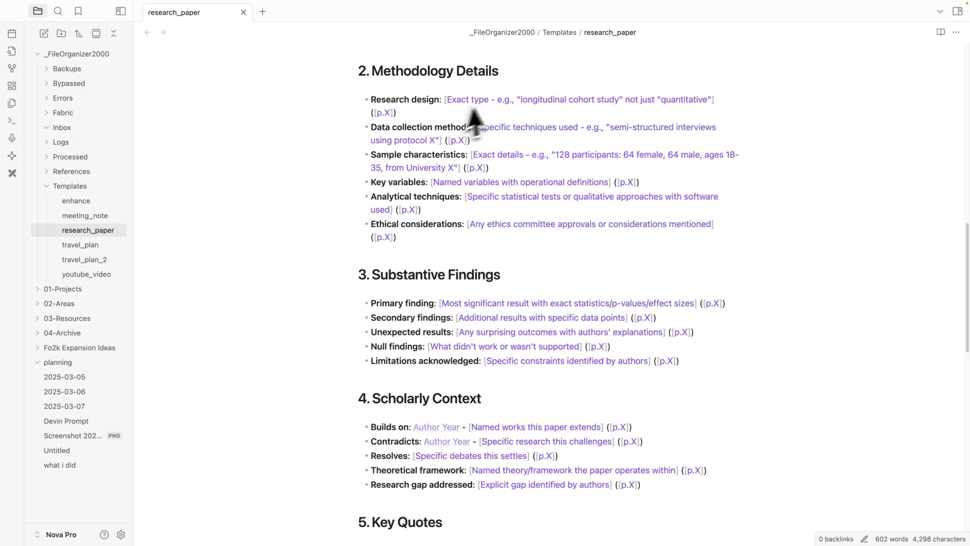
pyautogui.scroll(-2, 471, 118)
pyautogui.scroll(-4, 521, 278)
pyautogui.scroll(-8, 509, 303)
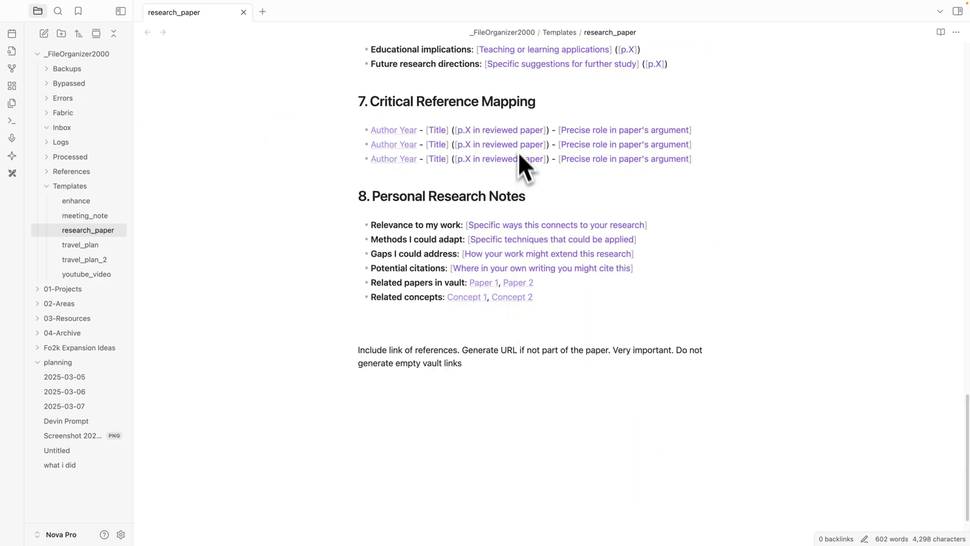
pyautogui.scroll(10, 509, 318)
pyautogui.scroll(5, 448, 238)
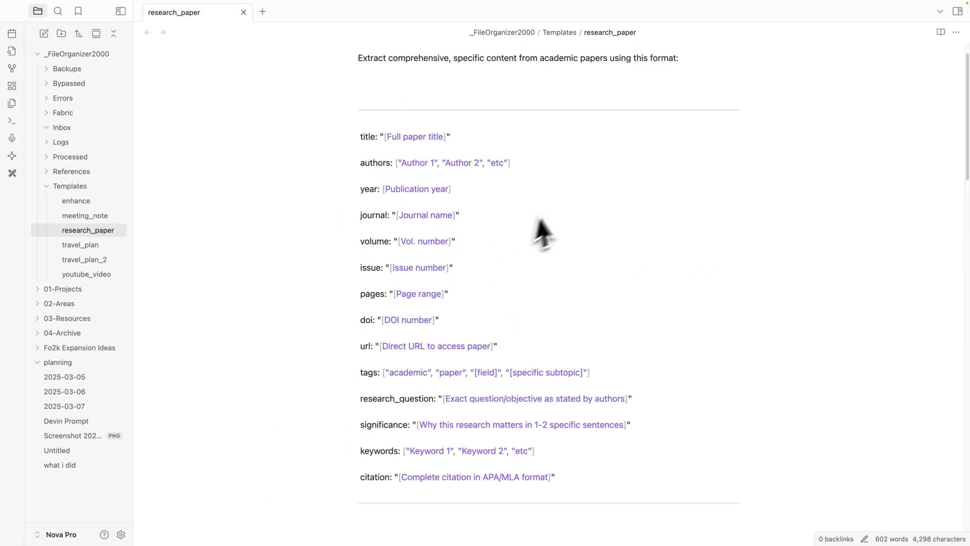
# Show Note Companion's Organization Preferences, with inbox auto-renaming and auto-formatting enabled
pyautogui.click(120, 534)
pyautogui.click(478, 75)
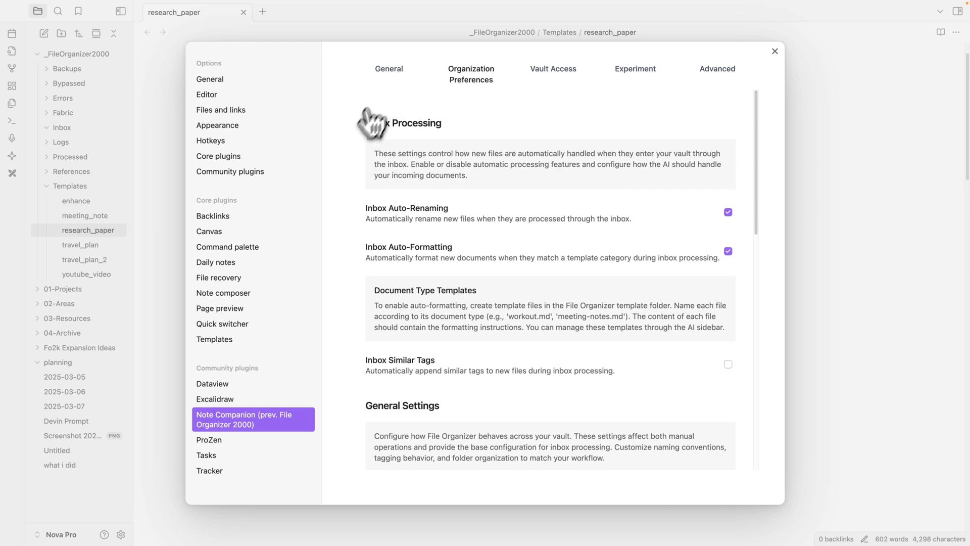
# Show Note Companion's Advanced settings and select the Content Analysis Cutoff field (999999 token limits)
pyautogui.click(716, 77)
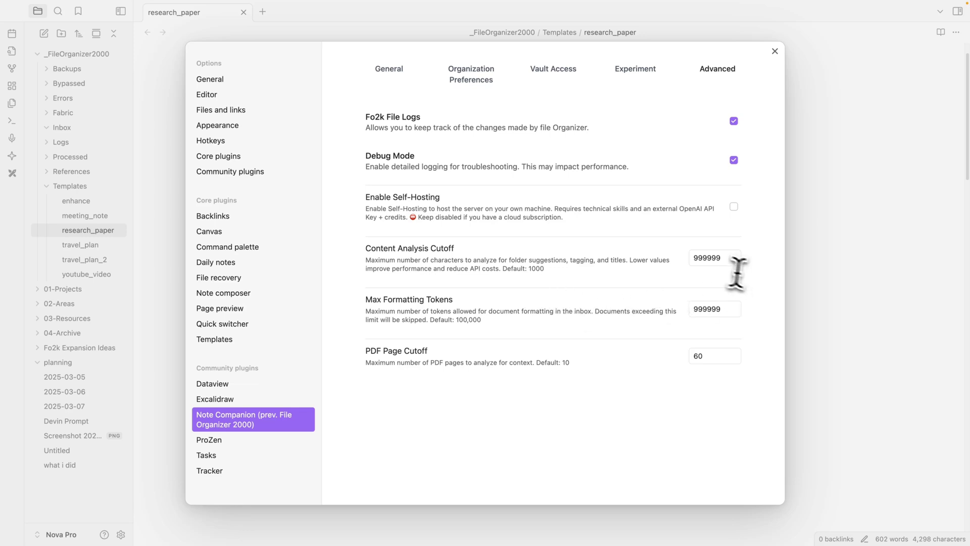
pyautogui.click(706, 258)
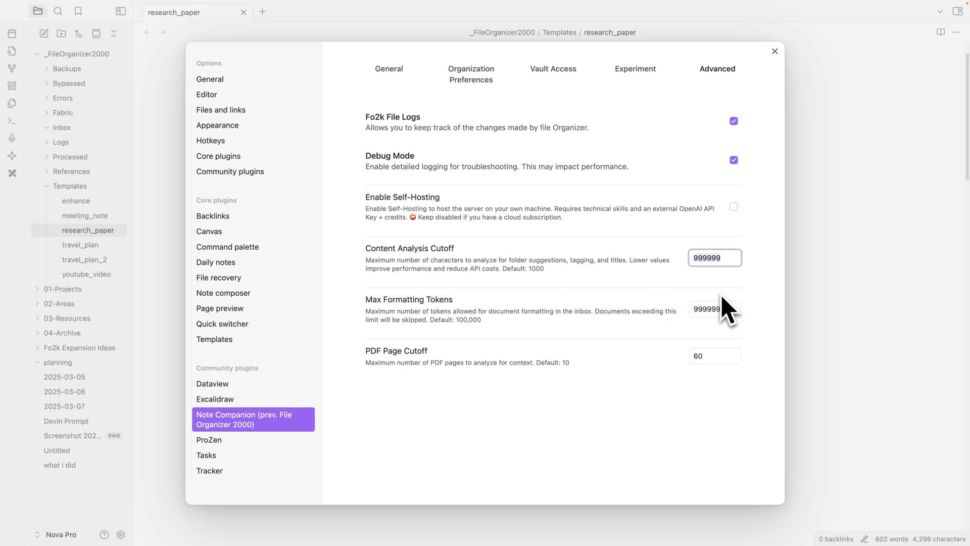